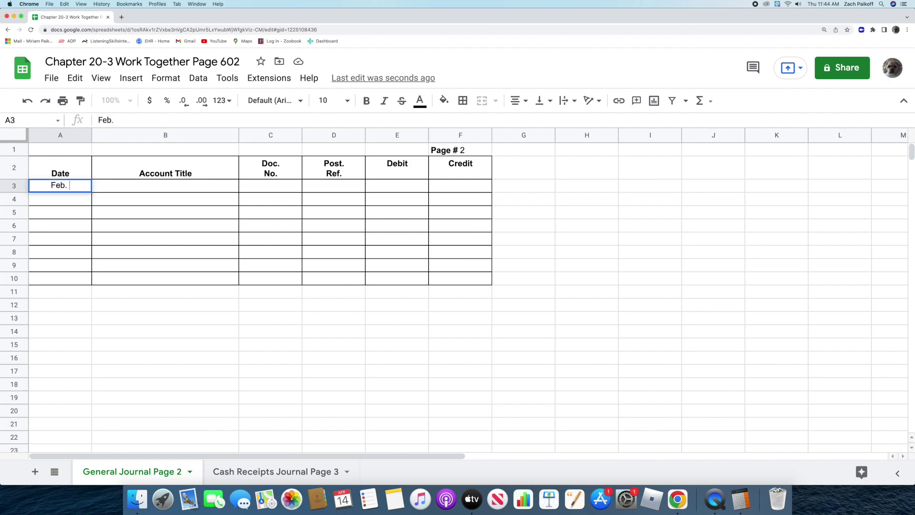
- Complete the date in row 3 of the general journal as Feb. 2, 2022 and enter Notes Receivable as the account title
{"action": "type", "text": "2, 2022"}
{"action": "key", "text": "Return"}
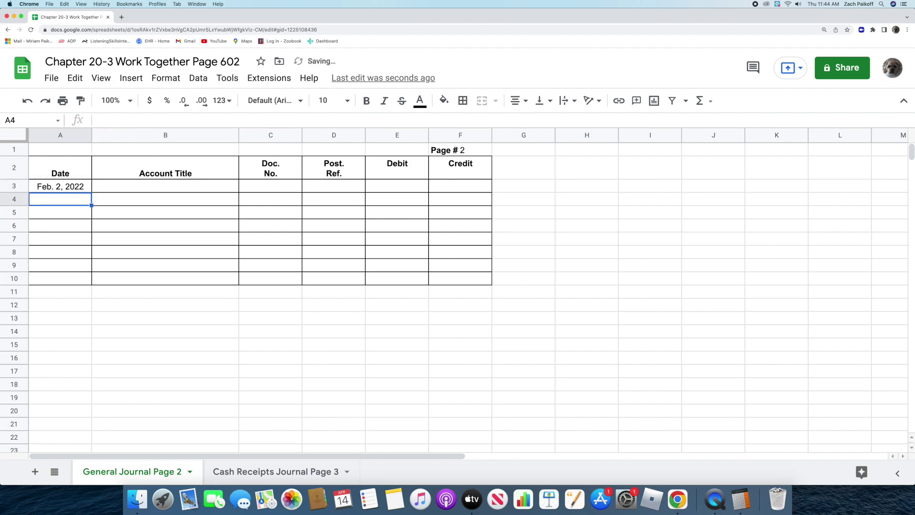
{"action": "left_click", "coordinate": [131, 189]}
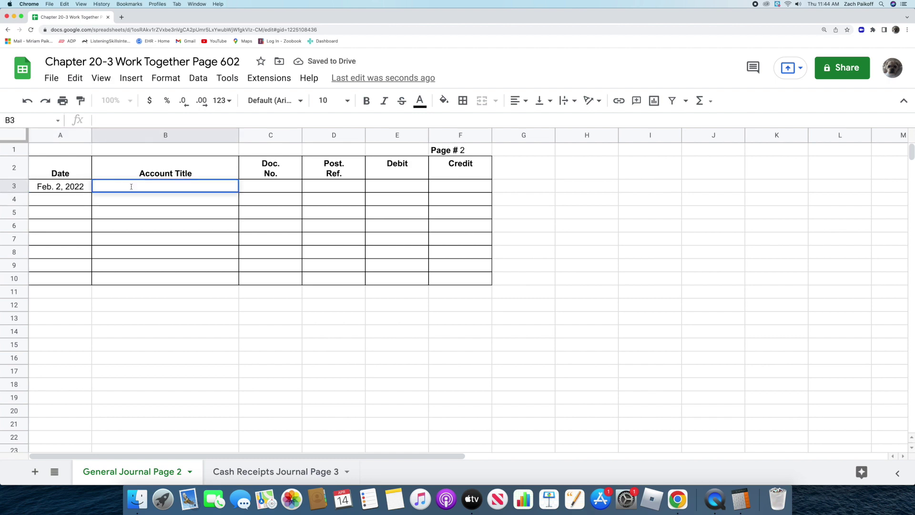
{"action": "type", "text": "Notes Receivable"}
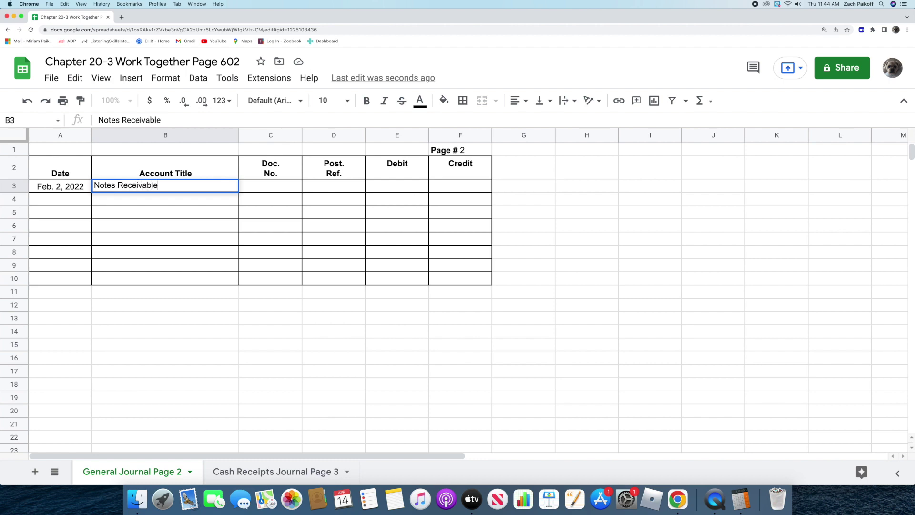
{"action": "key", "text": "Return"}
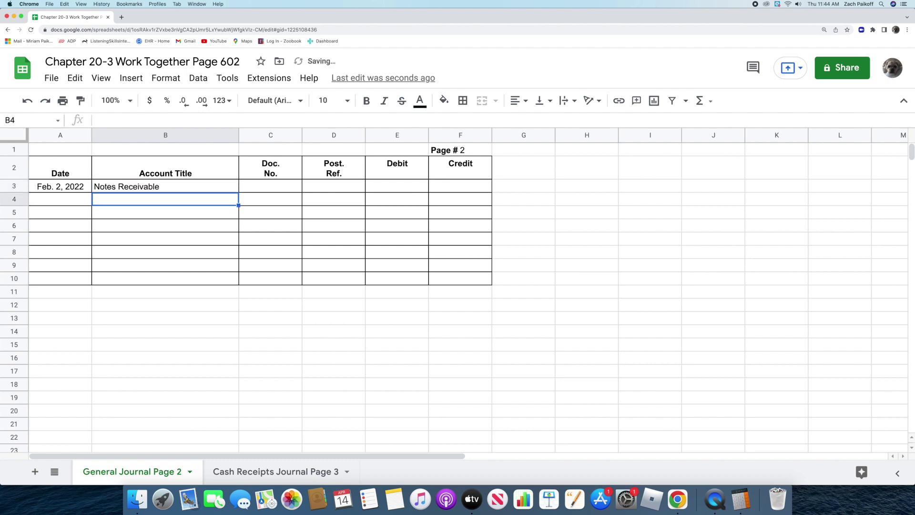
- Enter document number NR17 and a debit of 1,800 for the Notes Receivable line in row 3
{"action": "double_click", "coordinate": [256, 184]}
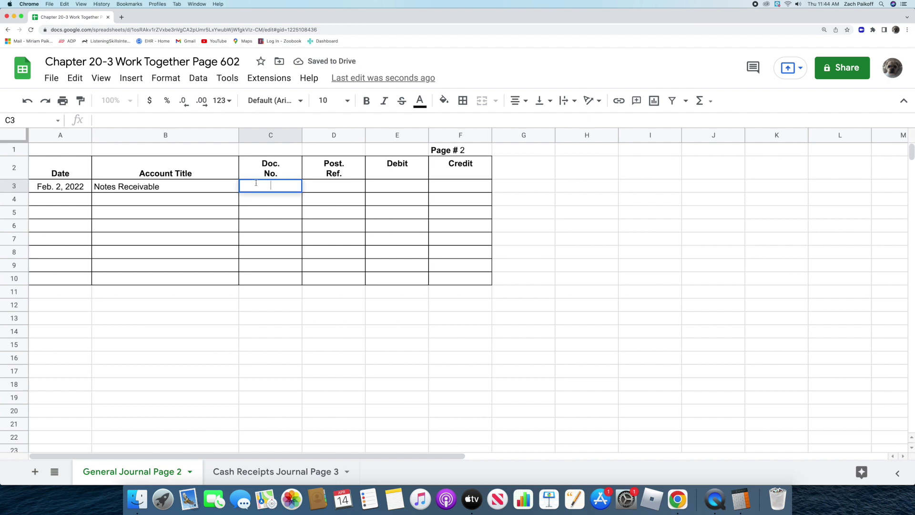
{"action": "type", "text": "NR17"}
{"action": "key", "text": "Return"}
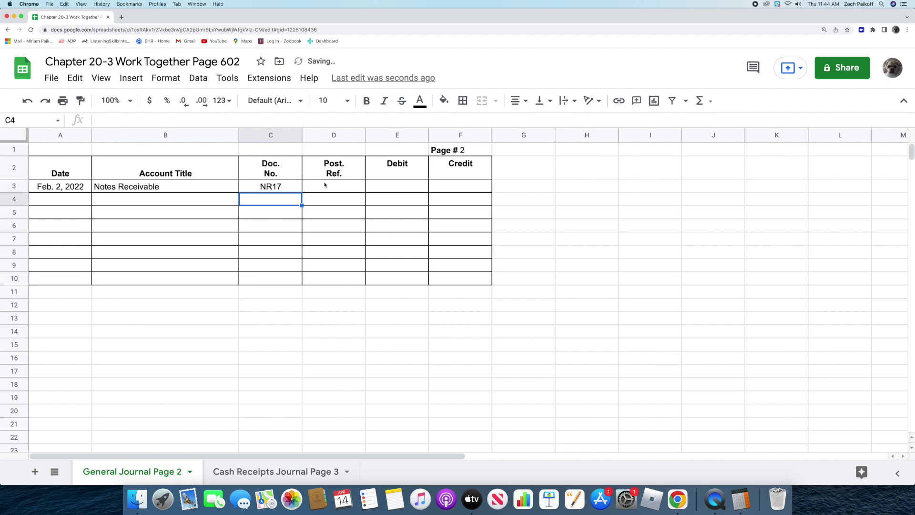
{"action": "left_click", "coordinate": [382, 185]}
{"action": "type", "text": "1"}
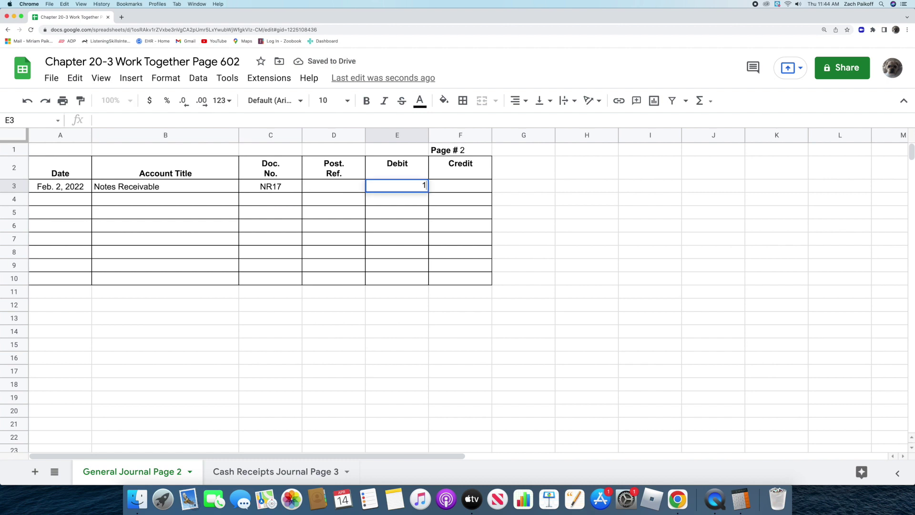
{"action": "type", "text": ",800"}
{"action": "key", "text": "Return"}
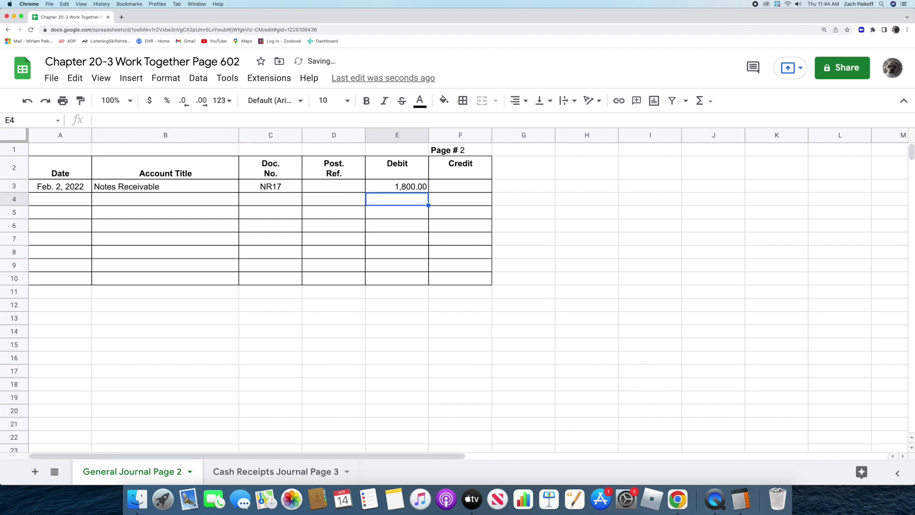
- Enter an indented account title in row 4 reading Accounts Receivable, a slash and the customer's full name
{"action": "left_click", "coordinate": [203, 200]}
{"action": "key", "text": "Return"}
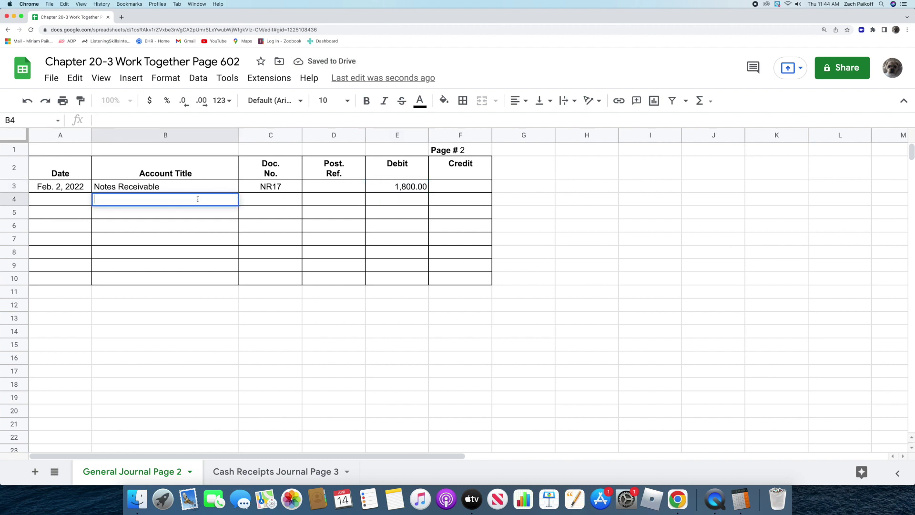
{"action": "type", "text": "Accounts Recei"}
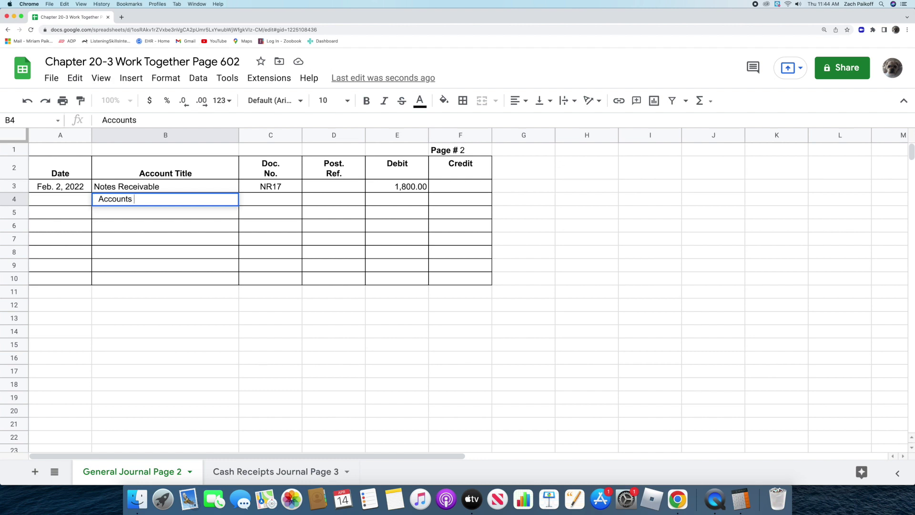
{"action": "type", "text": "vable/Pa"}
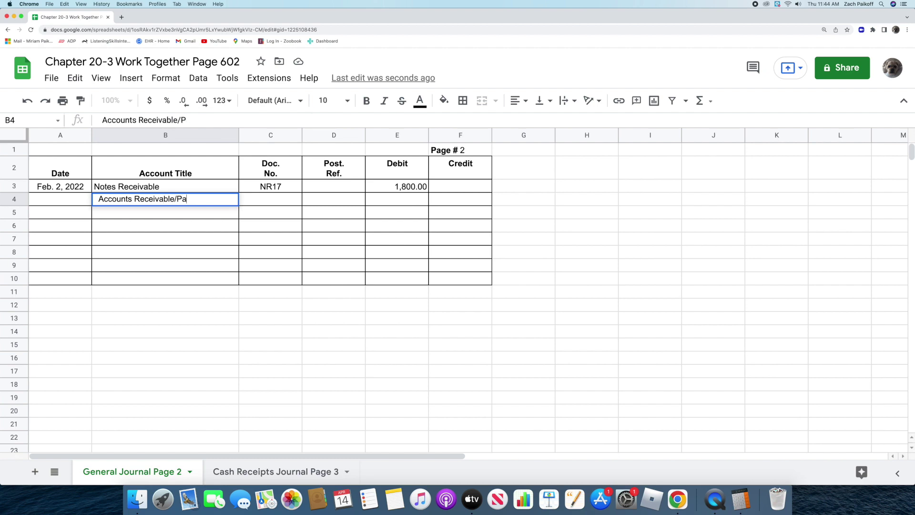
{"action": "type", "text": "ul Gary"}
{"action": "key", "text": "Return"}
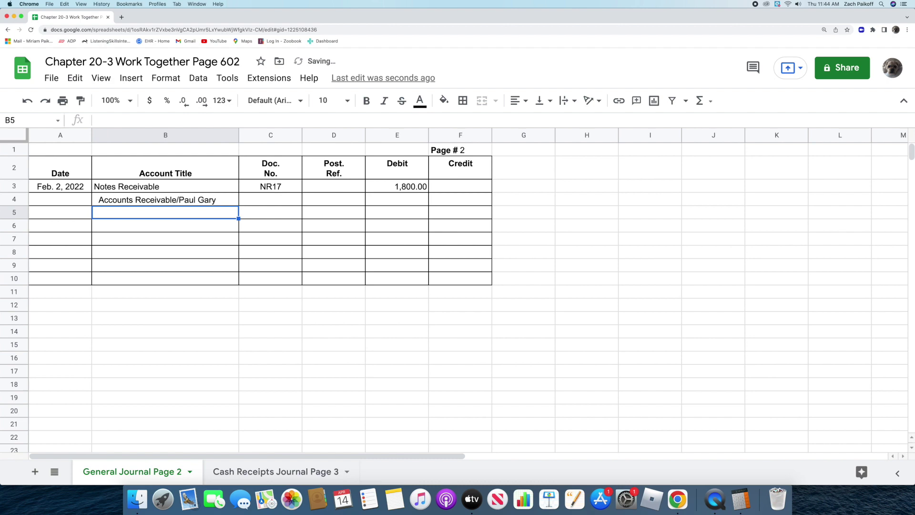
- Put a slash in the Post. Ref. cell of the Accounts Receivable line and enter its credit of 1800
{"action": "left_click", "coordinate": [336, 203]}
{"action": "type", "text": "/"}
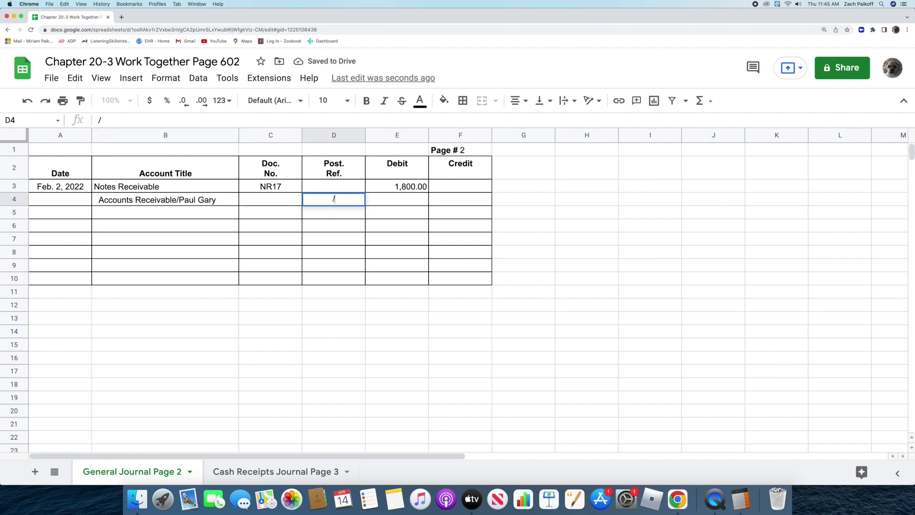
{"action": "key", "text": "Return"}
{"action": "left_click", "coordinate": [445, 200]}
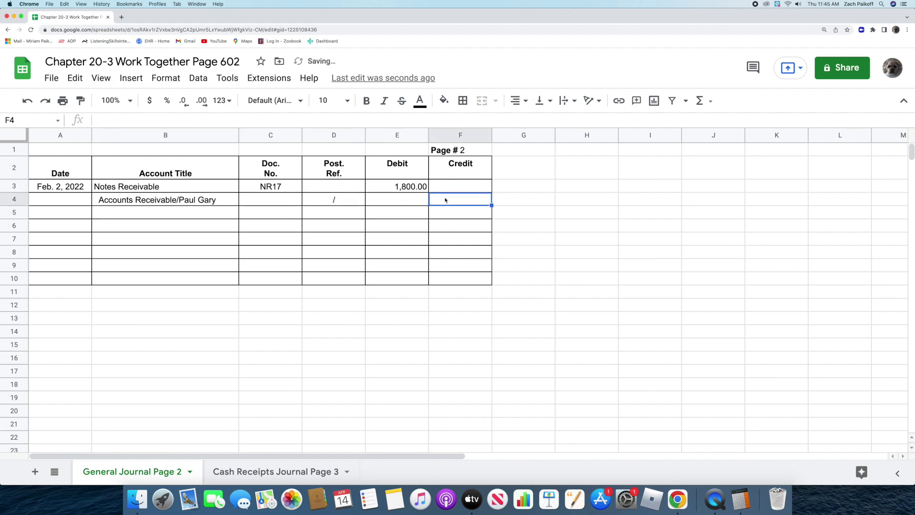
{"action": "type", "text": "1,8"}
{"action": "type", "text": "00"}
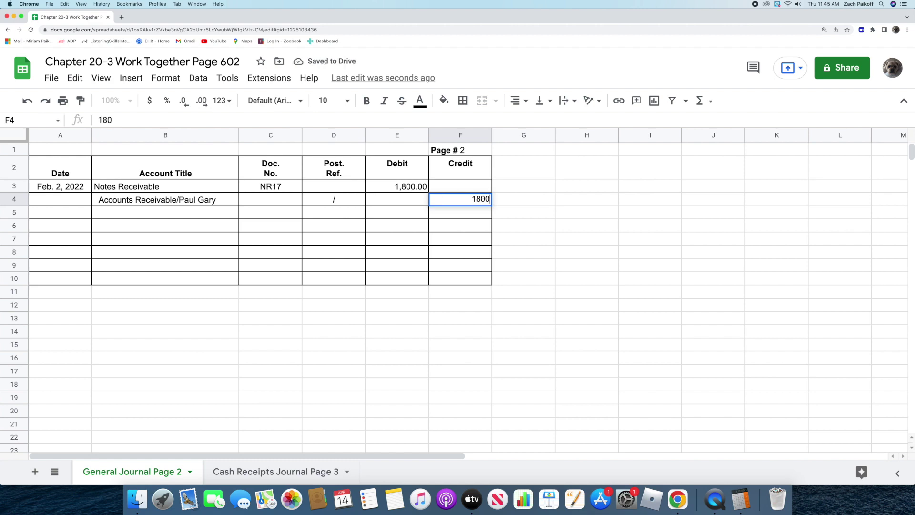
{"action": "key", "text": "Return"}
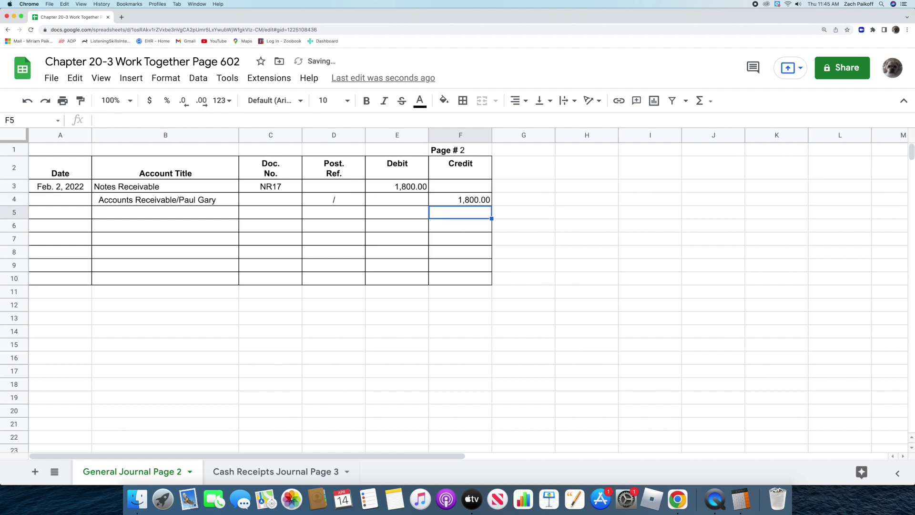
- In row 4 of the Cash Receipts Journal Page 3 sheet, enter the date Feb. 18, 2022 and the account title Notes Receivable
{"action": "left_click", "coordinate": [211, 475]}
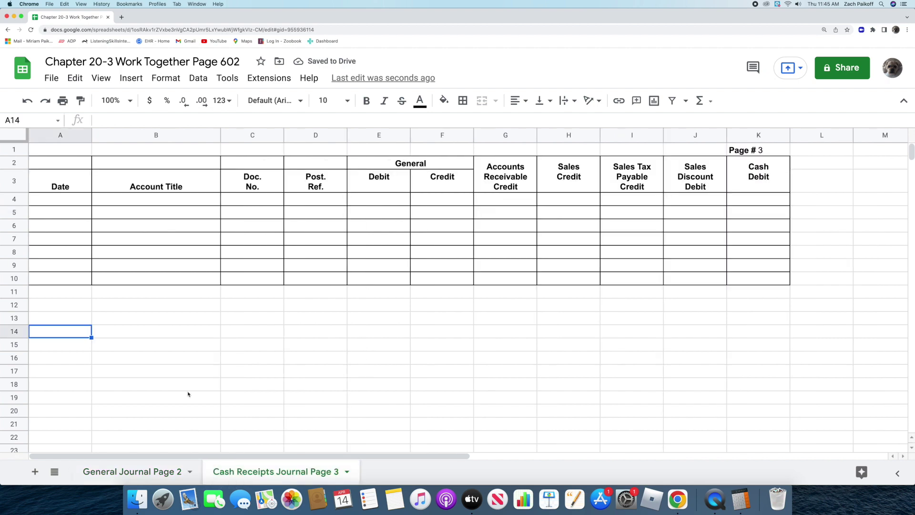
{"action": "left_click", "coordinate": [73, 199]}
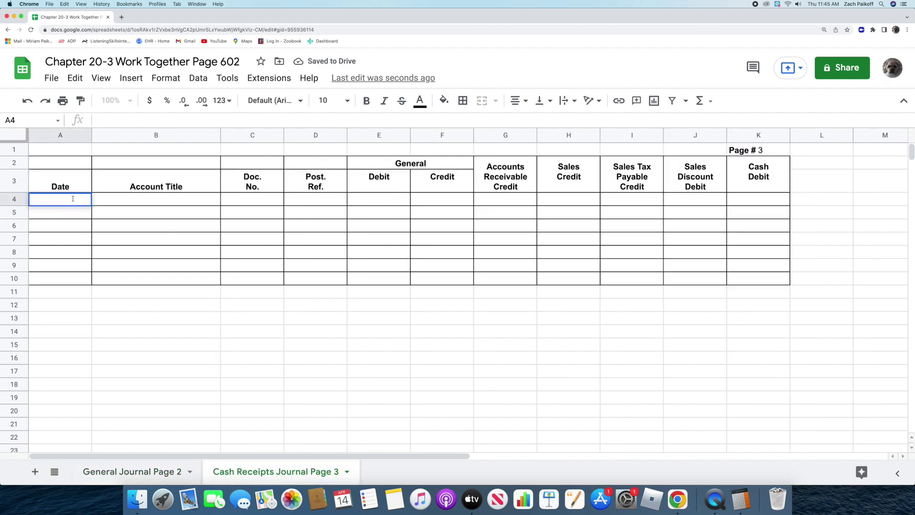
{"action": "type", "text": "Feb. 18, 2022"}
{"action": "key", "text": "Return"}
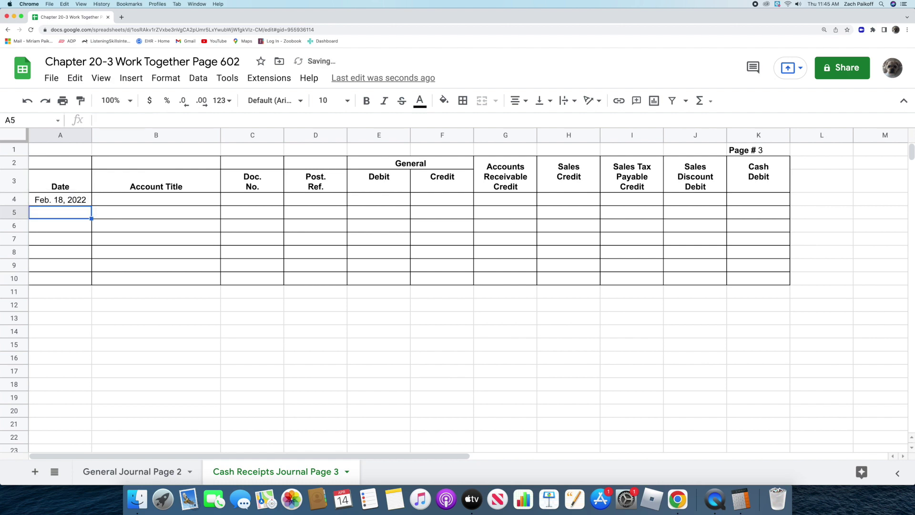
{"action": "left_click", "coordinate": [109, 200]}
{"action": "type", "text": "Notes R"}
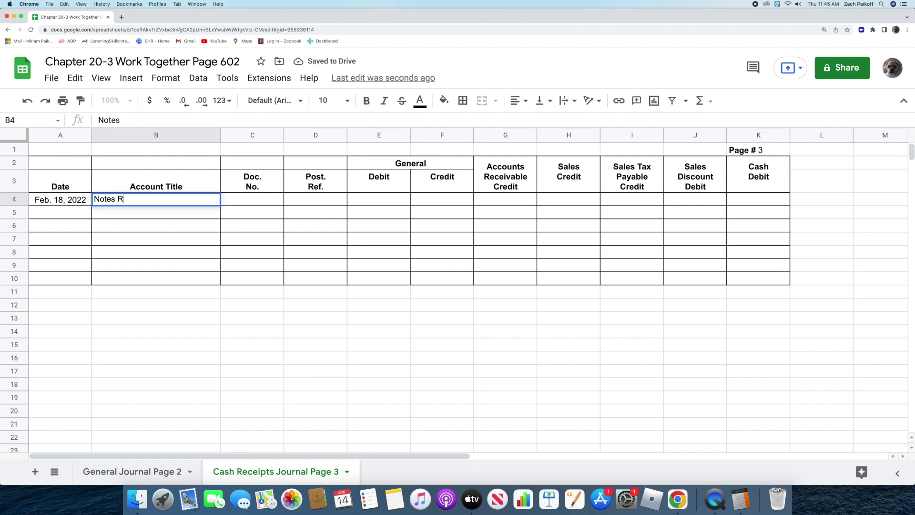
{"action": "type", "text": "eceivable"}
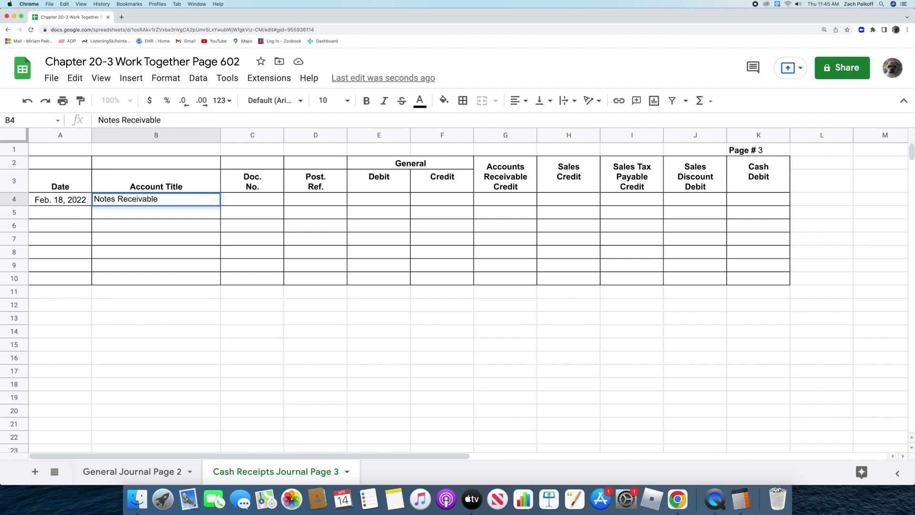
{"action": "key", "text": "Return"}
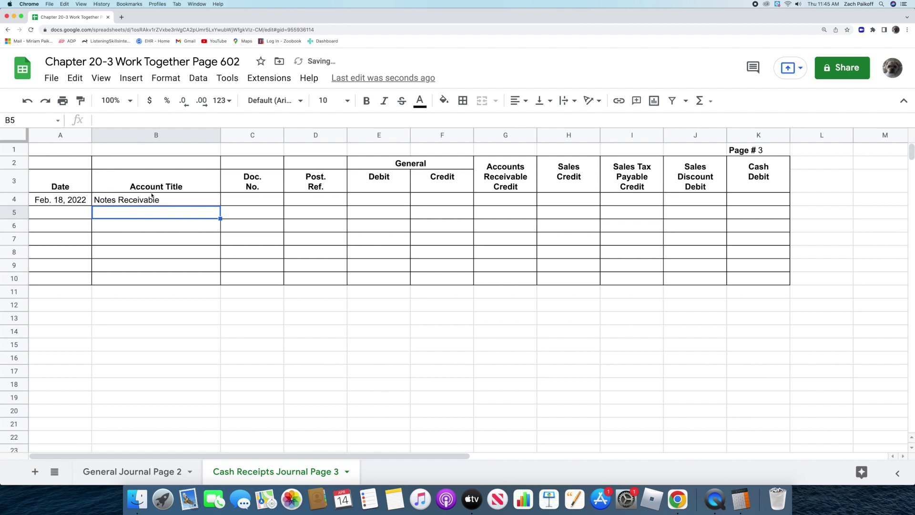
- Enter document number R67 and a General Credit of 500 for the Notes Receivable line in row 4
{"action": "double_click", "coordinate": [237, 199]}
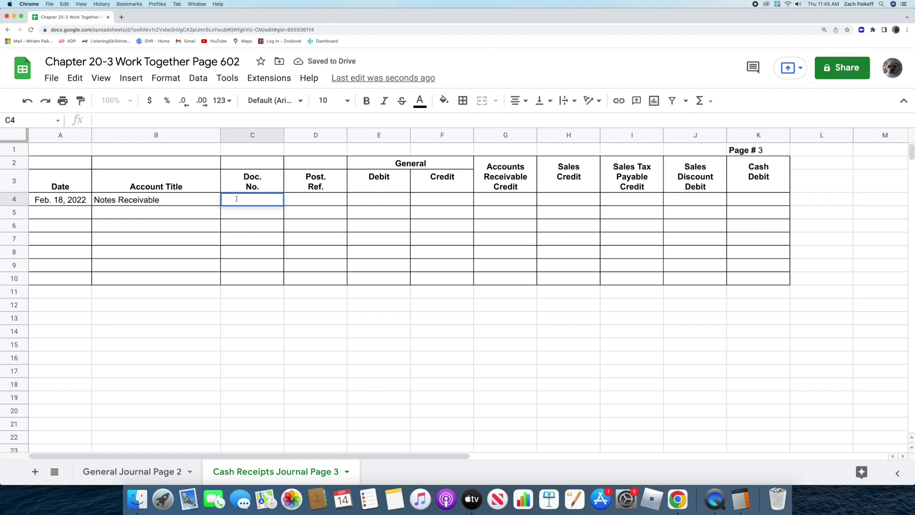
{"action": "type", "text": "R67"}
{"action": "key", "text": "Return"}
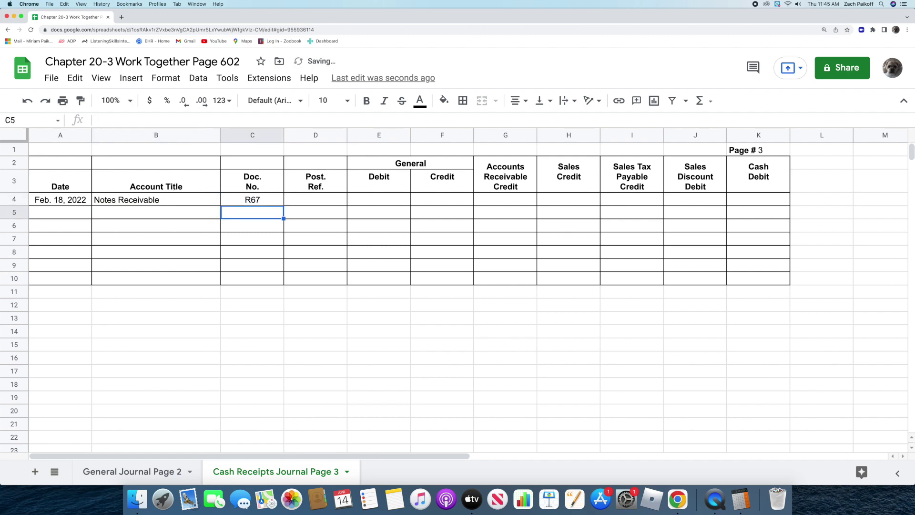
{"action": "double_click", "coordinate": [430, 200]}
{"action": "type", "text": "500"}
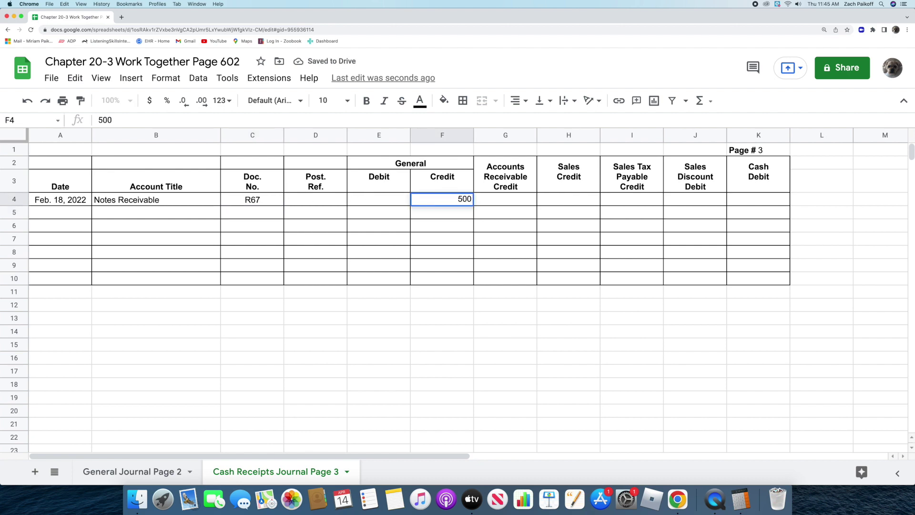
{"action": "key", "text": "Return"}
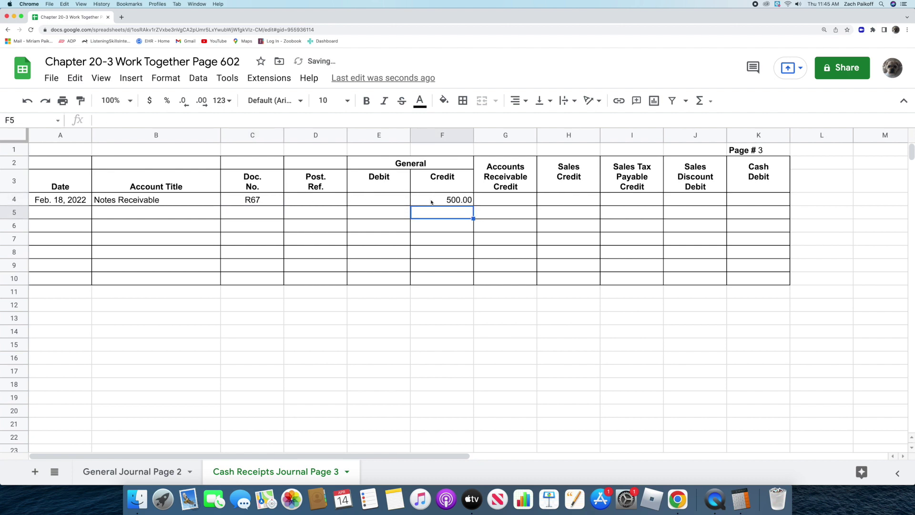
- Switch to Calculator, compute the note's interest as .09 × 60 ÷ 360 × 500, and return to the spreadsheet
{"action": "left_click", "coordinate": [752, 501]}
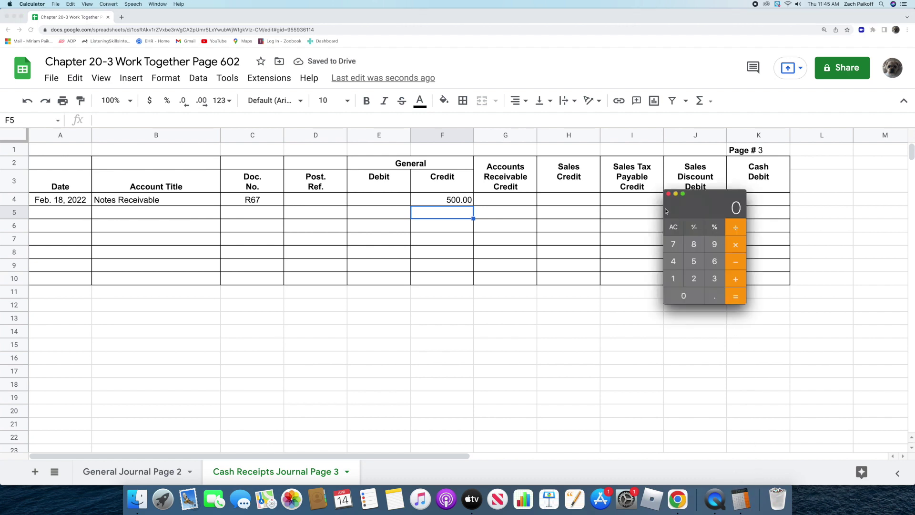
{"action": "type", "text": ".09*60=/"}
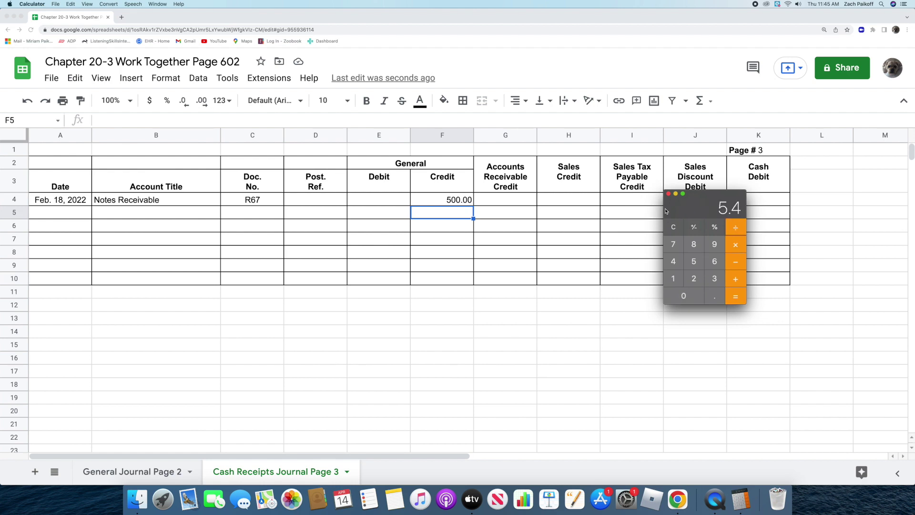
{"action": "type", "text": "360=*500="}
{"action": "left_click", "coordinate": [481, 316]}
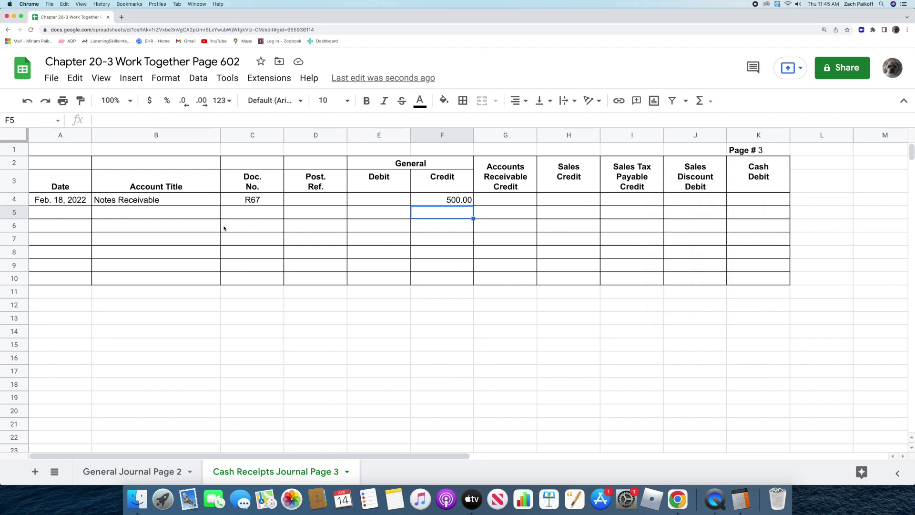
- Add an Interest Income line in row 5 of the cash receipts journal with a General Credit of 7.50
{"action": "left_click", "coordinate": [176, 214]}
{"action": "type", "text": "In"}
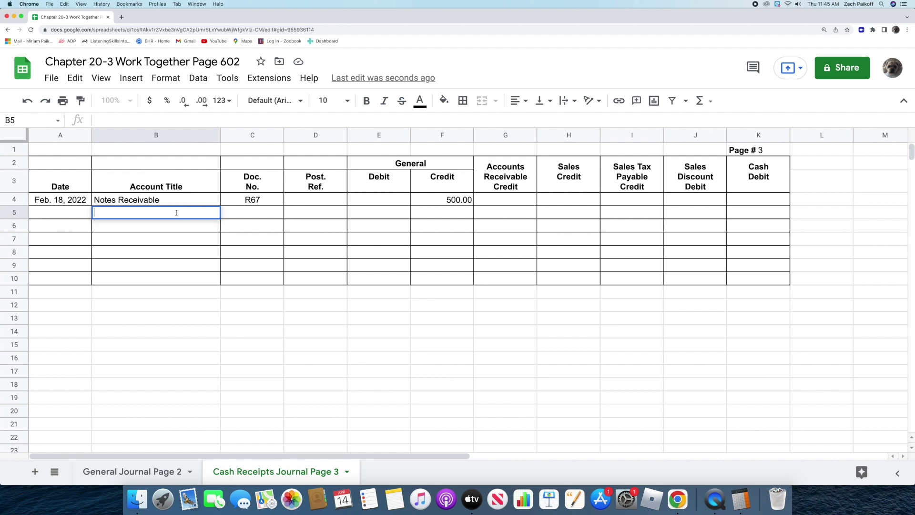
{"action": "type", "text": "terest Income"}
{"action": "key", "text": "Return"}
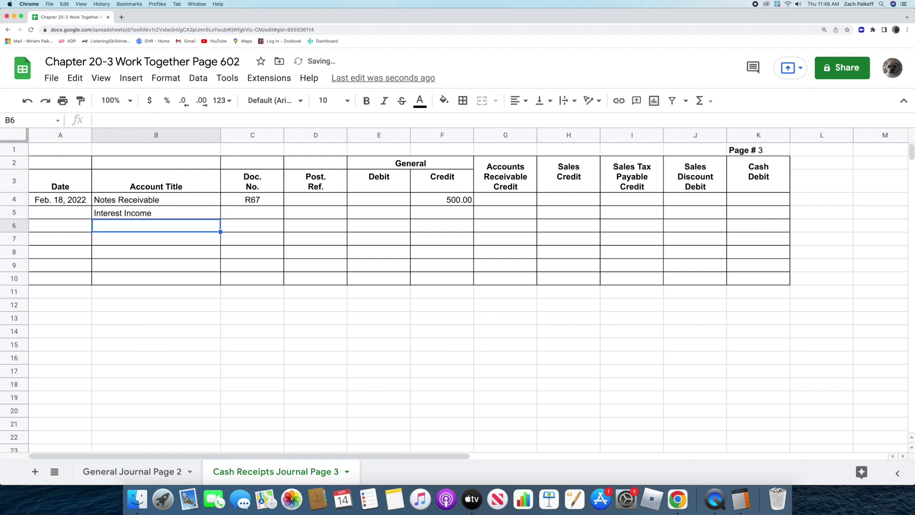
{"action": "double_click", "coordinate": [433, 212]}
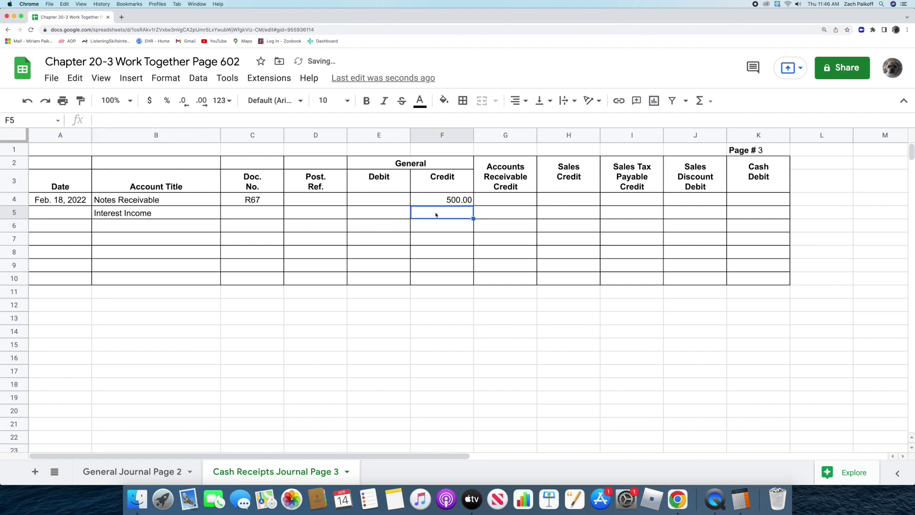
{"action": "type", "text": "7.50"}
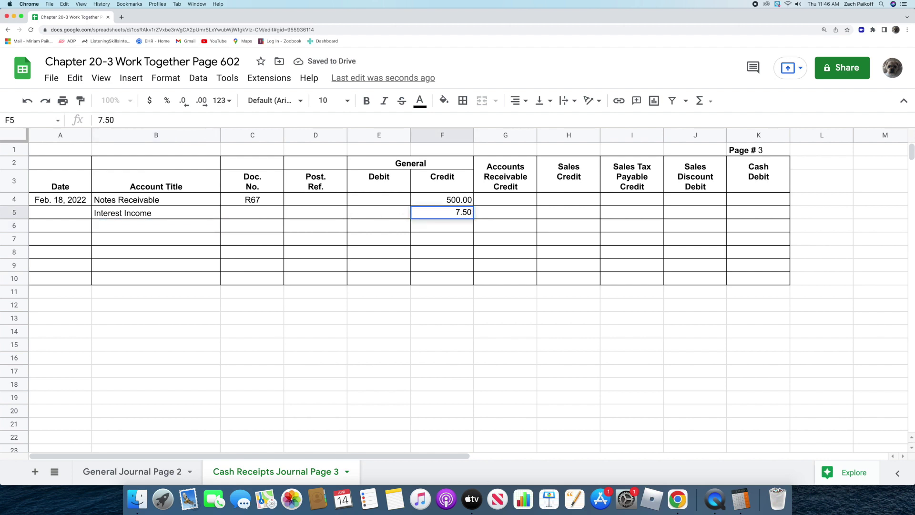
{"action": "key", "text": "Return"}
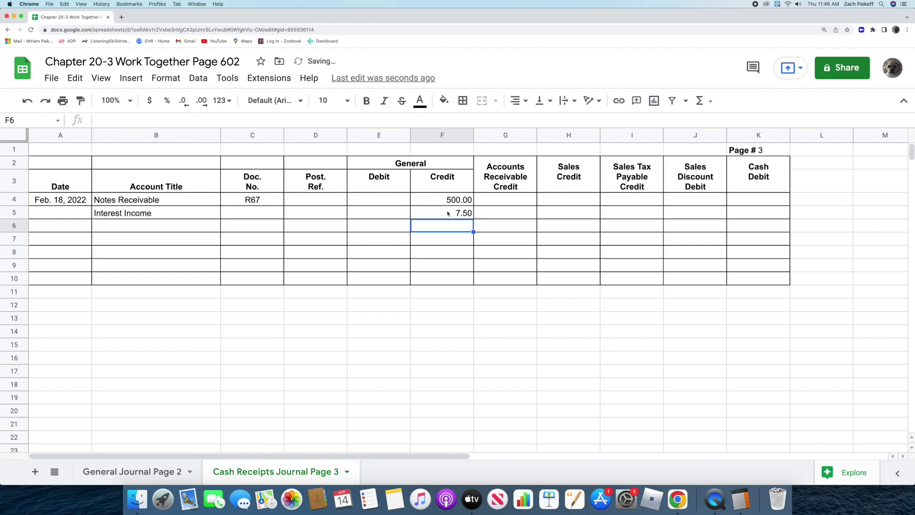
- Enter the Cash Debit in K4 of the cash receipts journal as the formula =F4+F5
{"action": "double_click", "coordinate": [738, 201]}
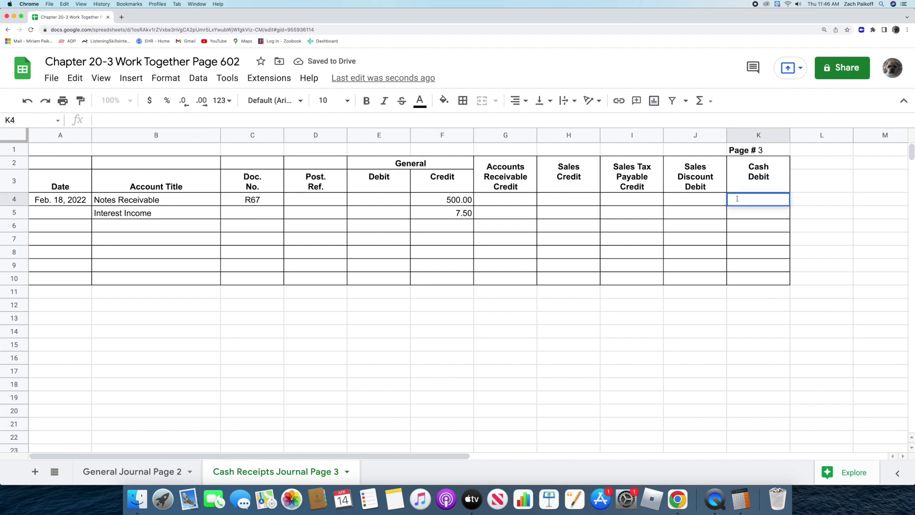
{"action": "type", "text": "="}
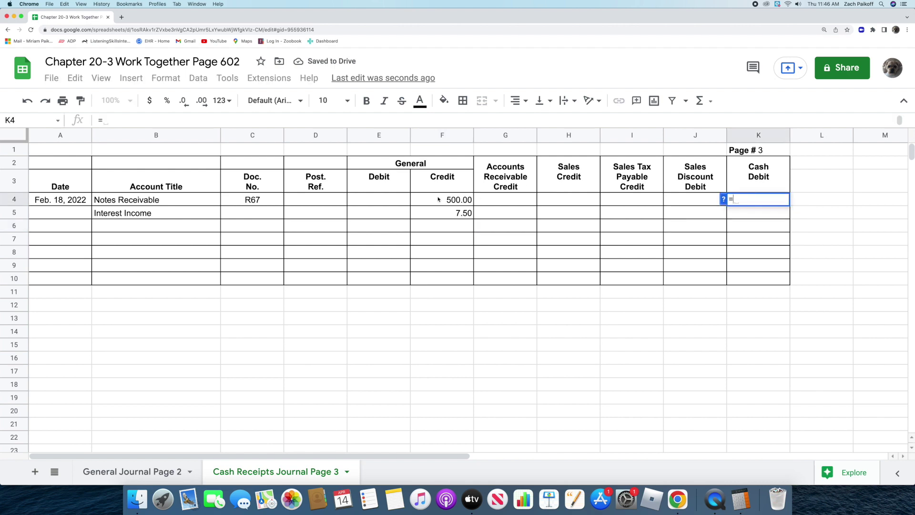
{"action": "left_click", "coordinate": [436, 201]}
{"action": "type", "text": "+"}
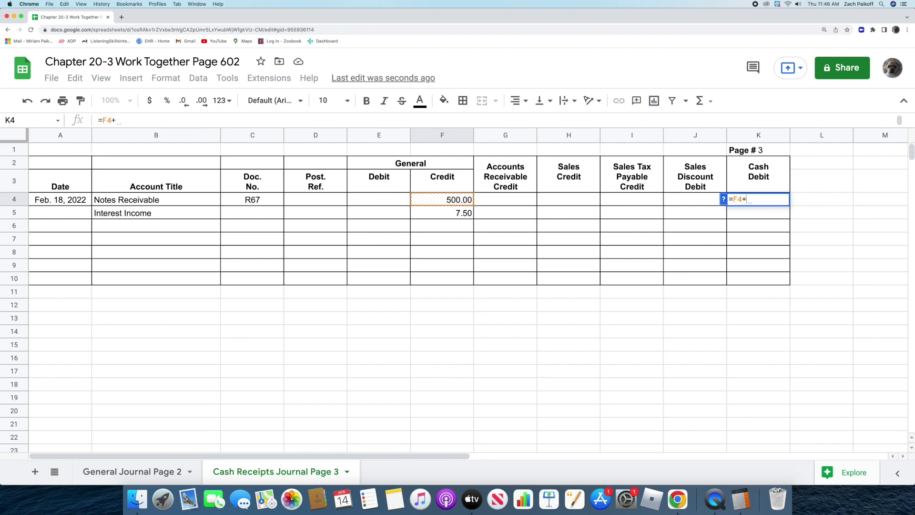
{"action": "left_click", "coordinate": [433, 213]}
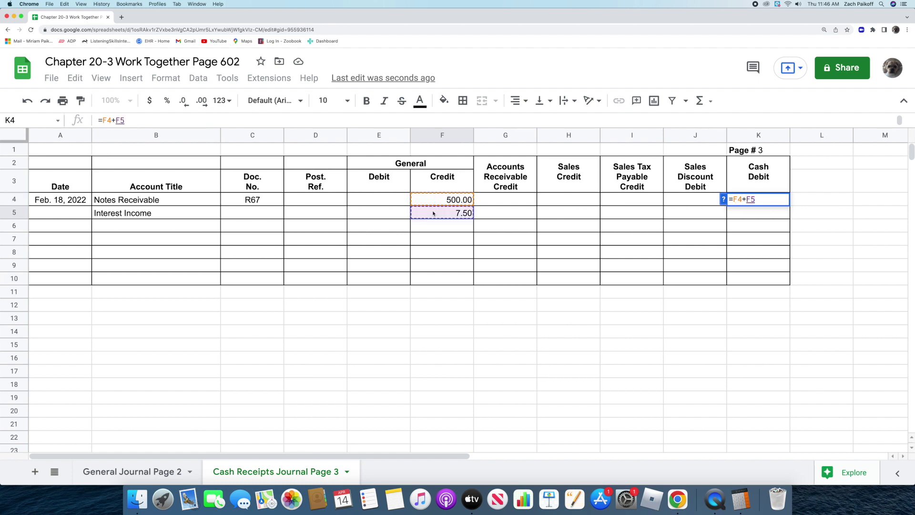
{"action": "key", "text": "Return"}
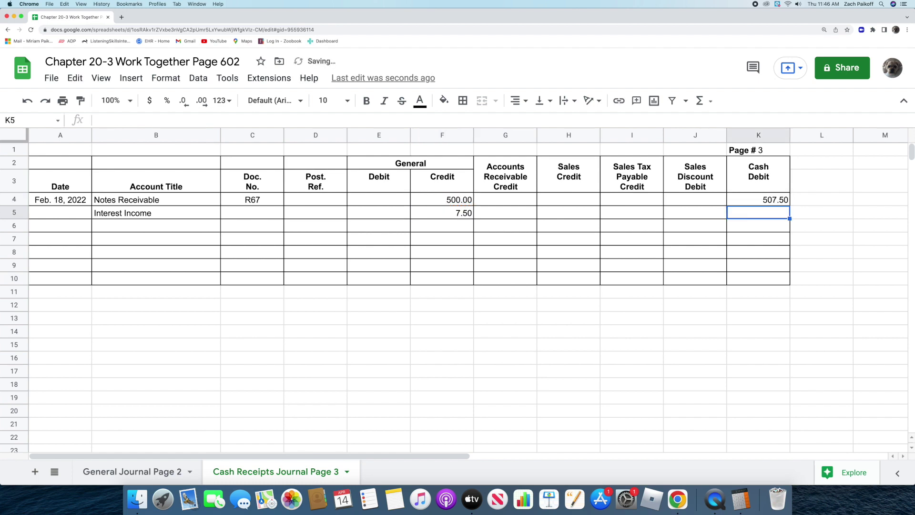
- In row 5 of the General Journal Page 2 sheet, enter date 27 and account title Accounts Receivable/ followed by the customer's full name
{"action": "left_click", "coordinate": [102, 471]}
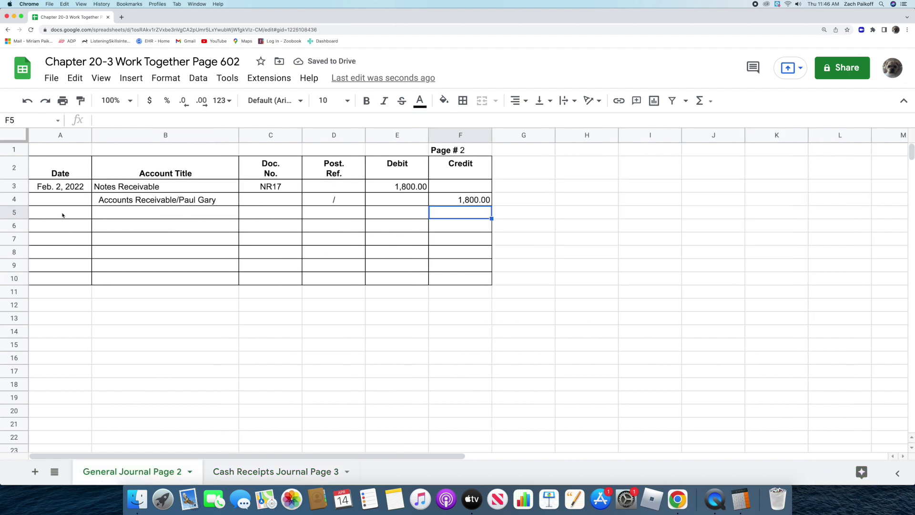
{"action": "double_click", "coordinate": [62, 215]}
{"action": "type", "text": "27"}
{"action": "key", "text": "Return"}
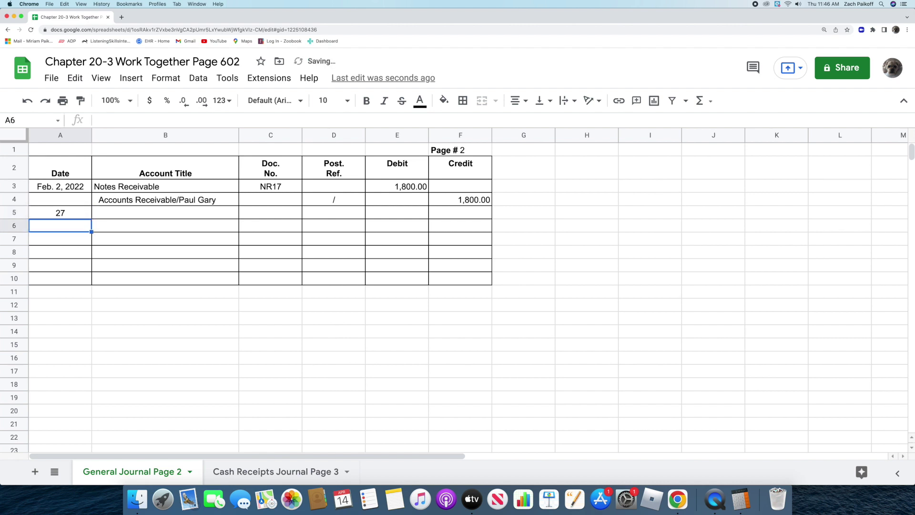
{"action": "double_click", "coordinate": [129, 213]}
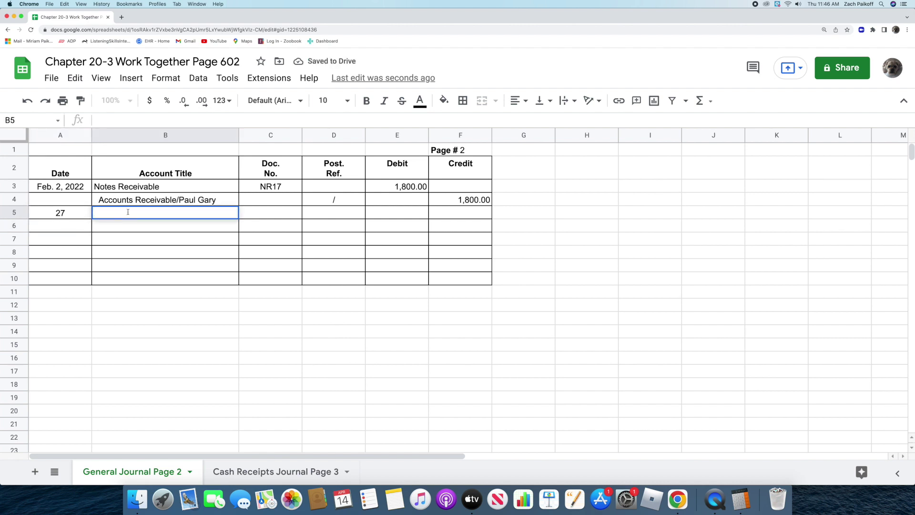
{"action": "type", "text": "Accounts Rece"}
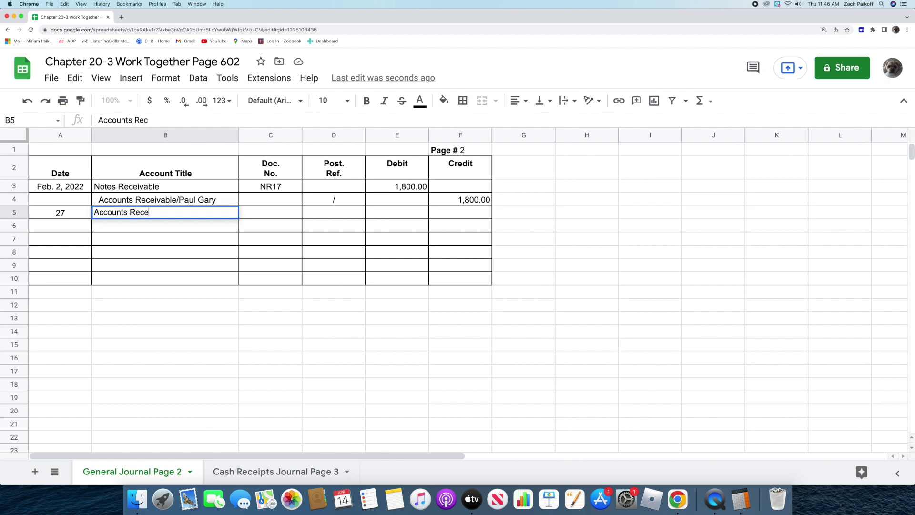
{"action": "type", "text": "ivable/Kirk Adams"}
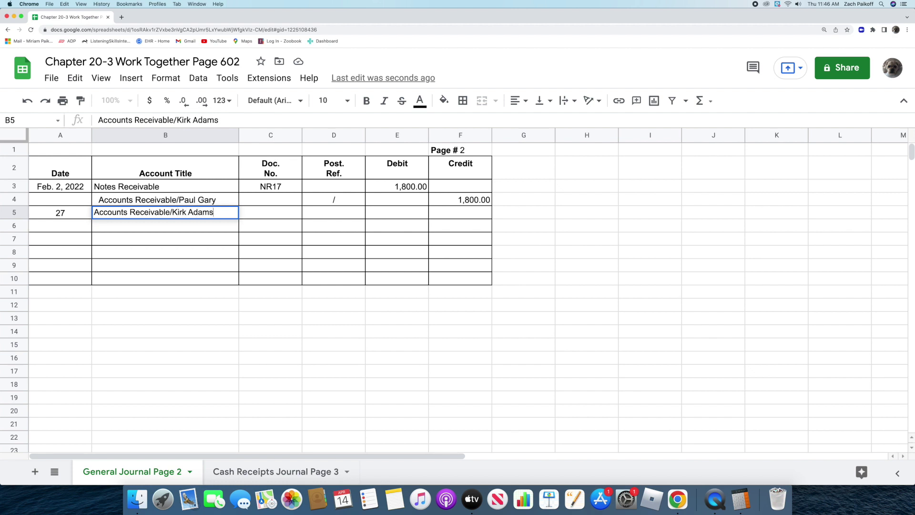
{"action": "key", "text": "Return"}
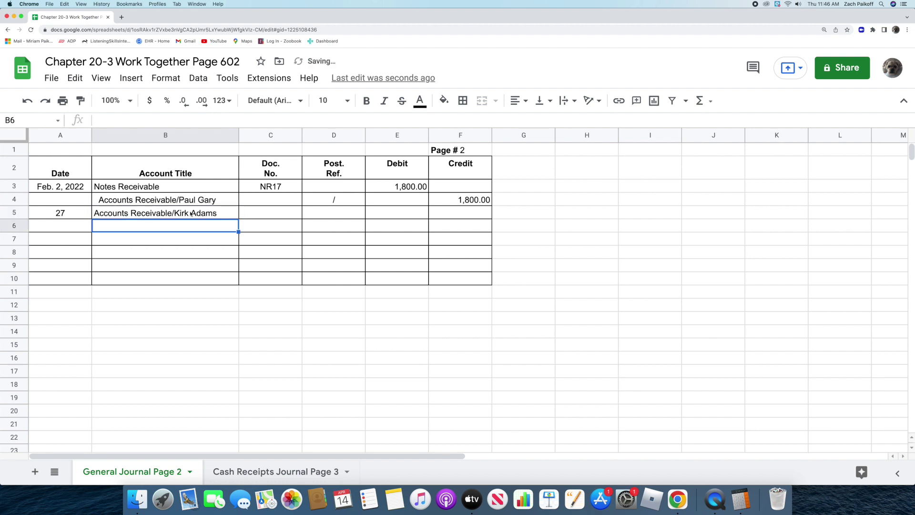
- Enter document number M25 and a / posting reference for the Accounts Receivable line in row 5
{"action": "left_click", "coordinate": [262, 212]}
{"action": "double_click", "coordinate": [263, 212]}
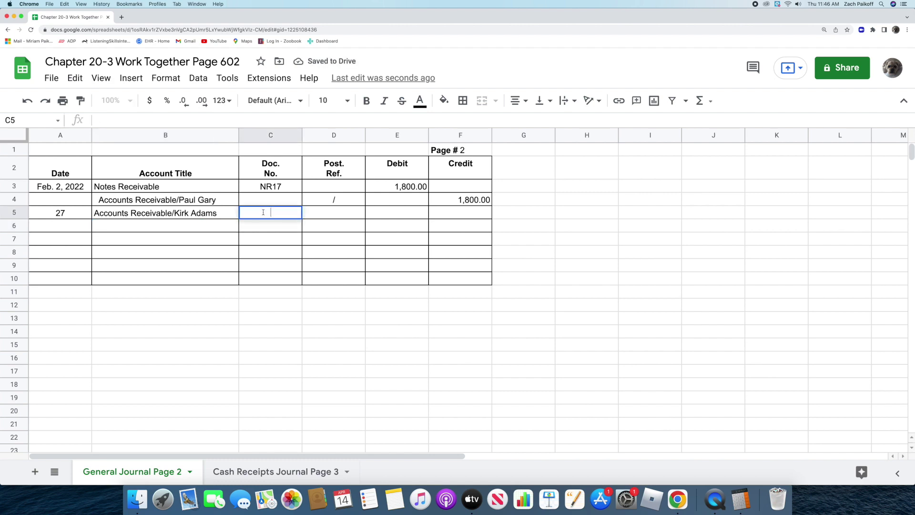
{"action": "type", "text": "M25"}
{"action": "key", "text": "Return"}
{"action": "left_click", "coordinate": [328, 212]}
{"action": "double_click", "coordinate": [330, 212]}
{"action": "type", "text": "/"}
{"action": "key", "text": "Return"}
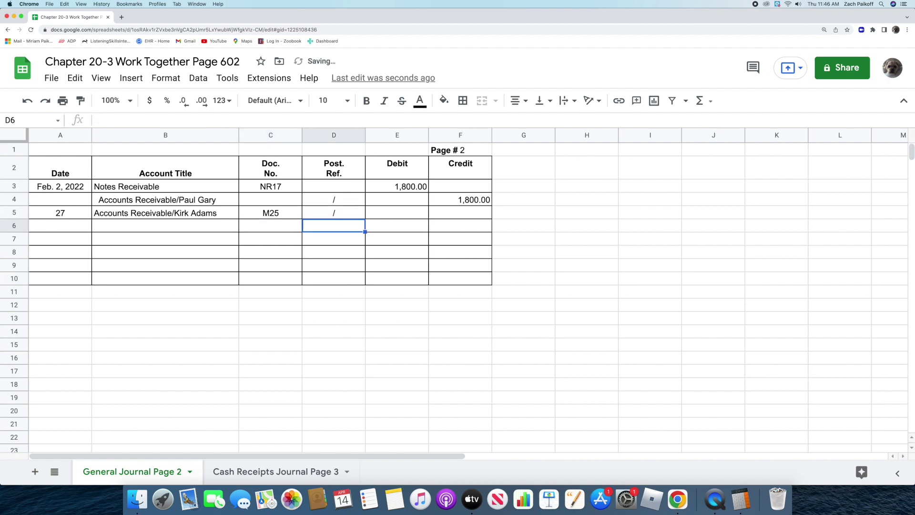
- Add a Notes Receivable line in row 6 of the general journal with a Credit of 400
{"action": "double_click", "coordinate": [200, 226]}
{"action": "type", "text": "Note"}
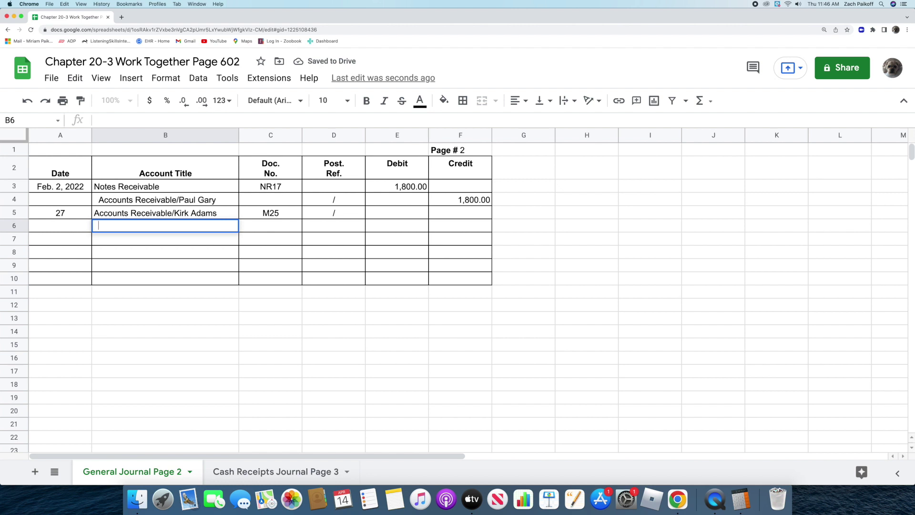
{"action": "type", "text": "s "}
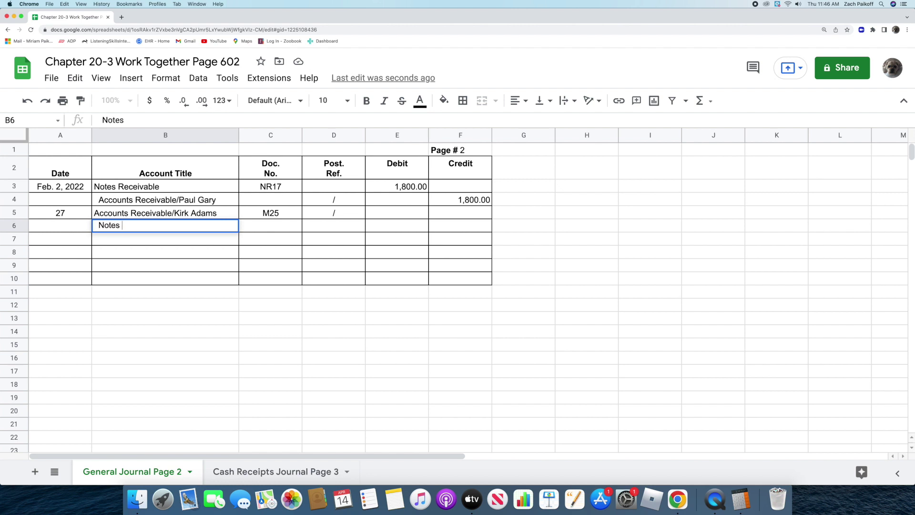
{"action": "type", "text": "Receivable"}
{"action": "key", "text": "Return"}
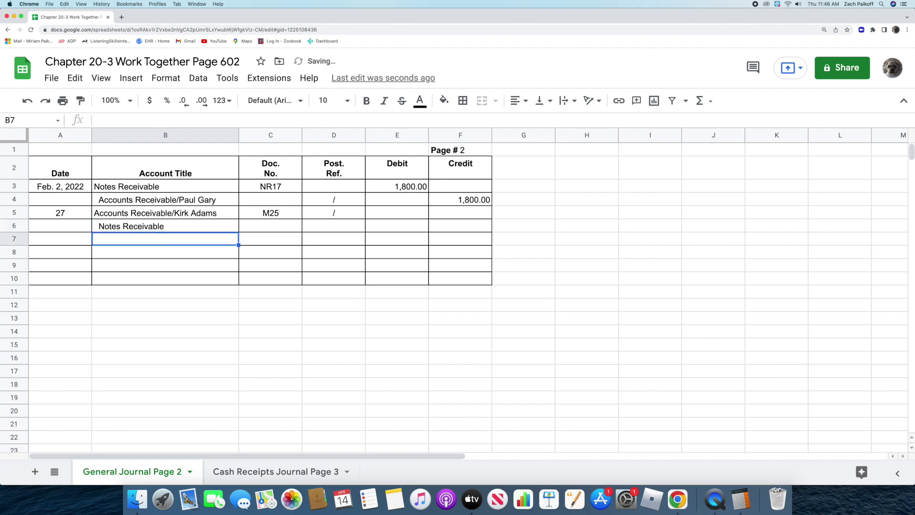
{"action": "double_click", "coordinate": [437, 226]}
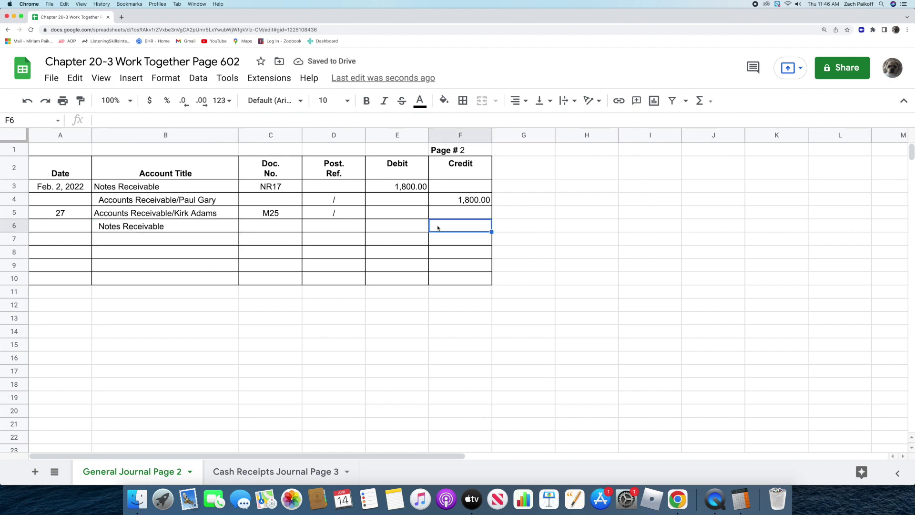
{"action": "type", "text": "400"}
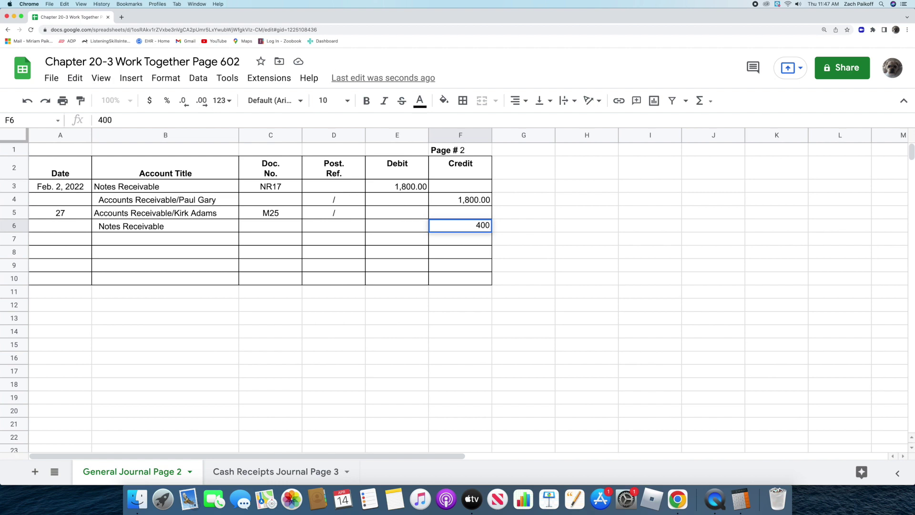
{"action": "key", "text": "Return"}
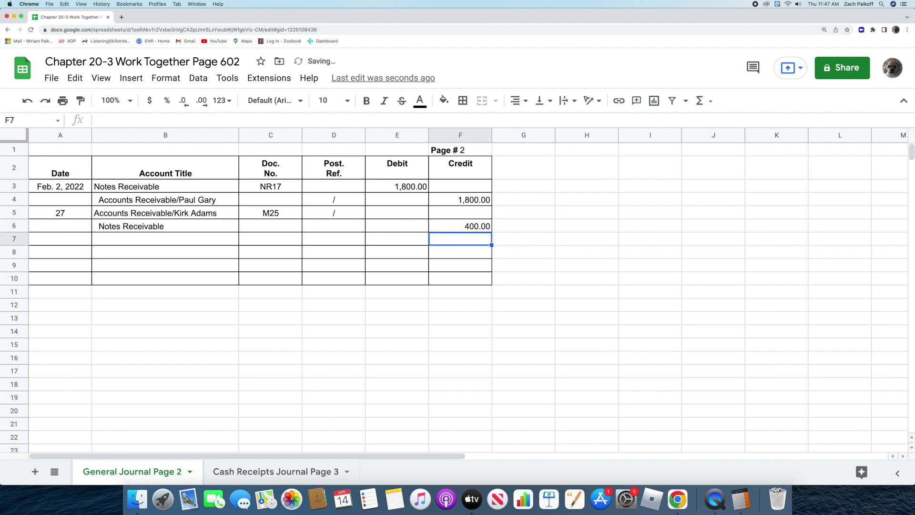
- Switch to Calculator, compute the dishonored note's interest as .09 × 90 ÷ 360 × 400, and return to the spreadsheet
{"action": "left_click", "coordinate": [742, 499]}
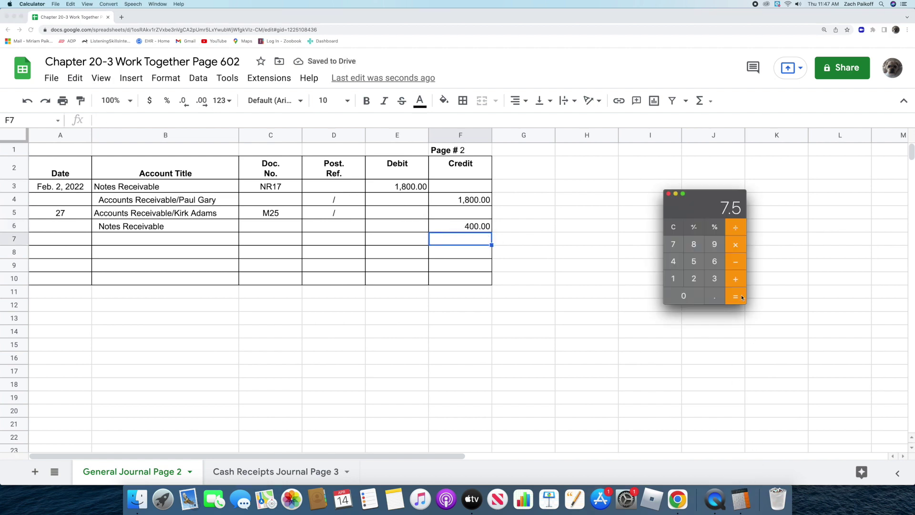
{"action": "left_click", "coordinate": [678, 231]}
{"action": "type", "text": ".09"}
{"action": "key", "text": "asterisk"}
{"action": "type", "text": "90"}
{"action": "key", "text": "Return"}
{"action": "key", "text": "slash"}
{"action": "type", "text": "360"}
{"action": "key", "text": "Return"}
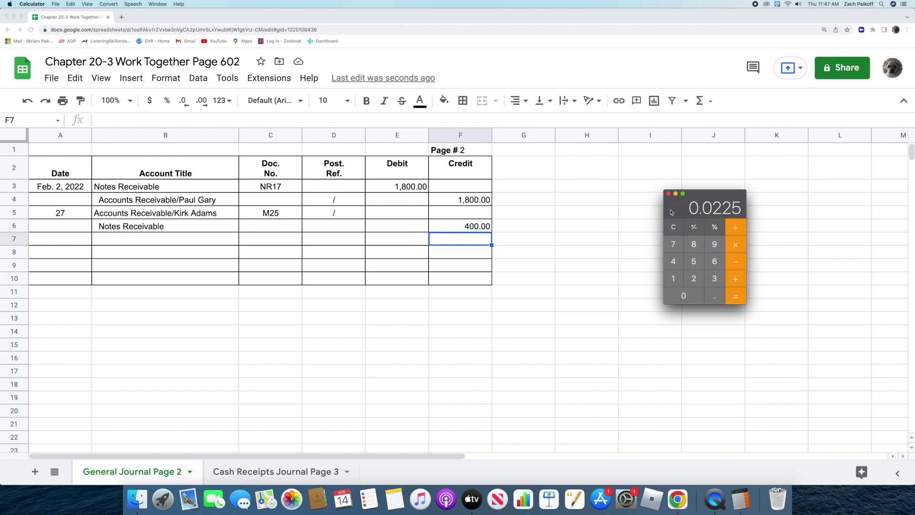
{"action": "key", "text": "asterisk"}
{"action": "type", "text": "400"}
{"action": "key", "text": "Return"}
{"action": "key", "text": "super+Tab"}
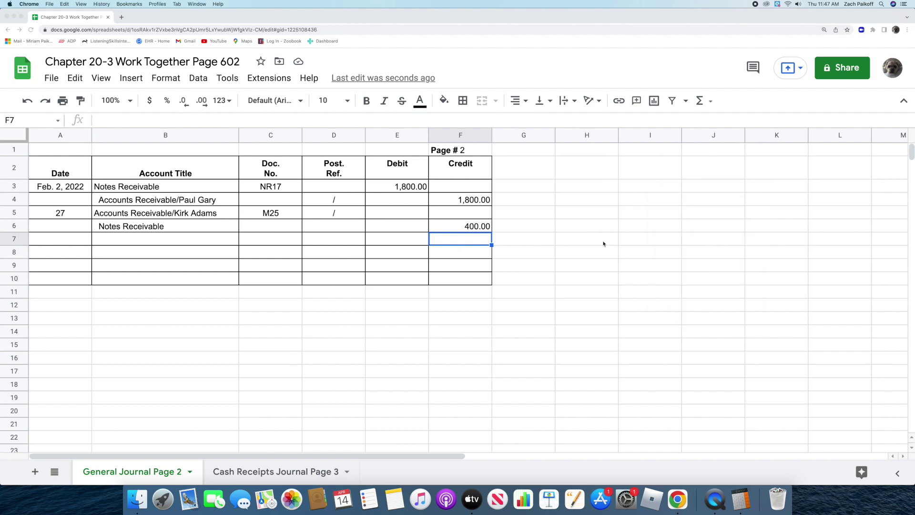
- Add an Interest Income line in row 7 of the general journal with a Credit of 9
{"action": "double_click", "coordinate": [201, 239]}
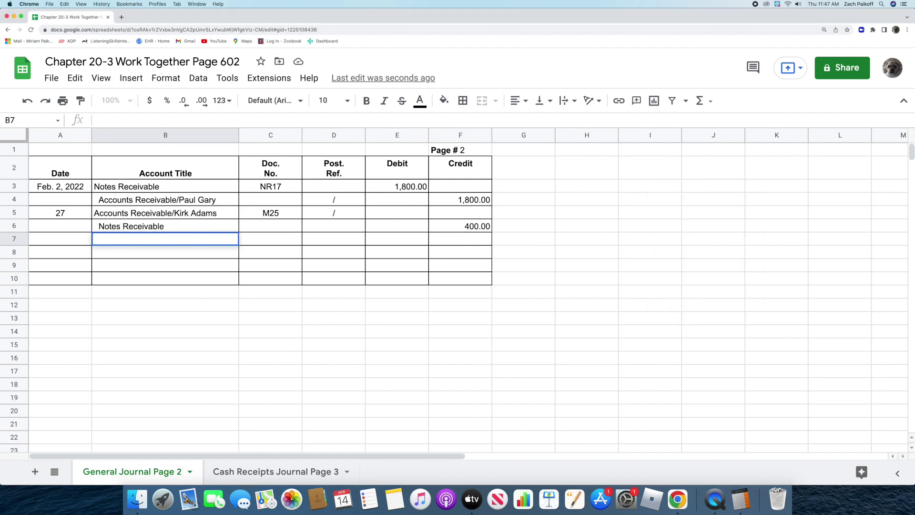
{"action": "type", "text": "Interest Income"}
{"action": "key", "text": "Return"}
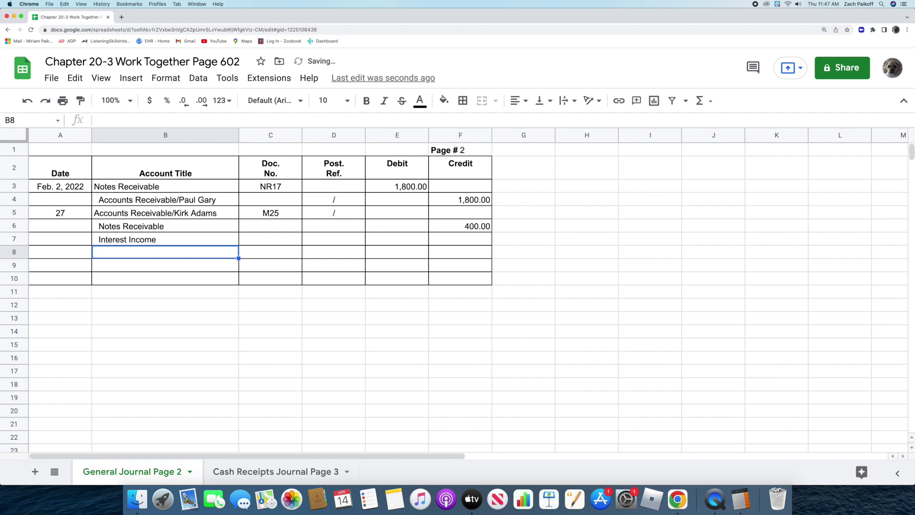
{"action": "double_click", "coordinate": [447, 237]}
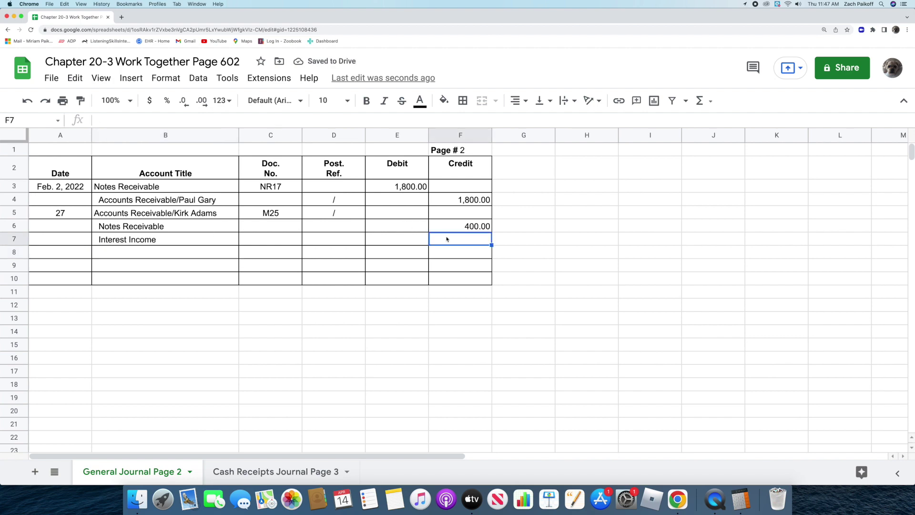
{"action": "type", "text": "9"}
{"action": "key", "text": "Return"}
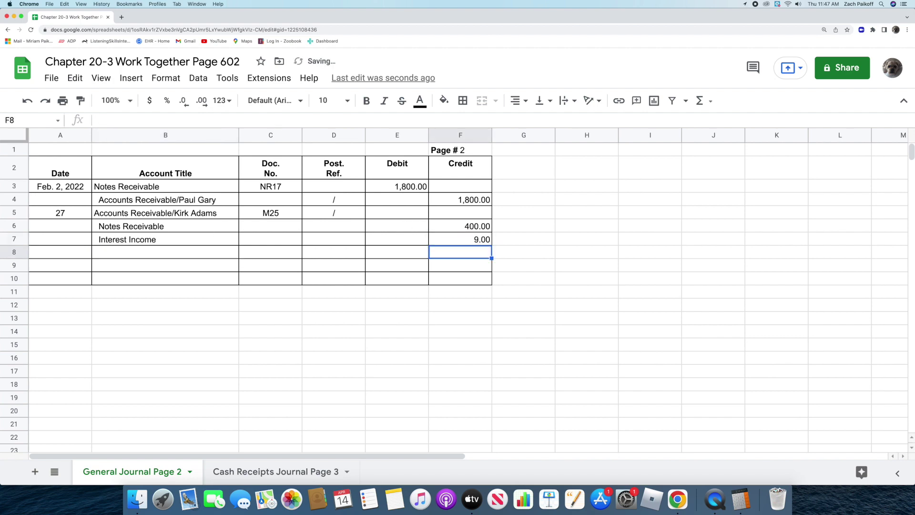
- Enter the Accounts Receivable Debit in E5 of the general journal as the formula =F6+F7
{"action": "double_click", "coordinate": [394, 214]}
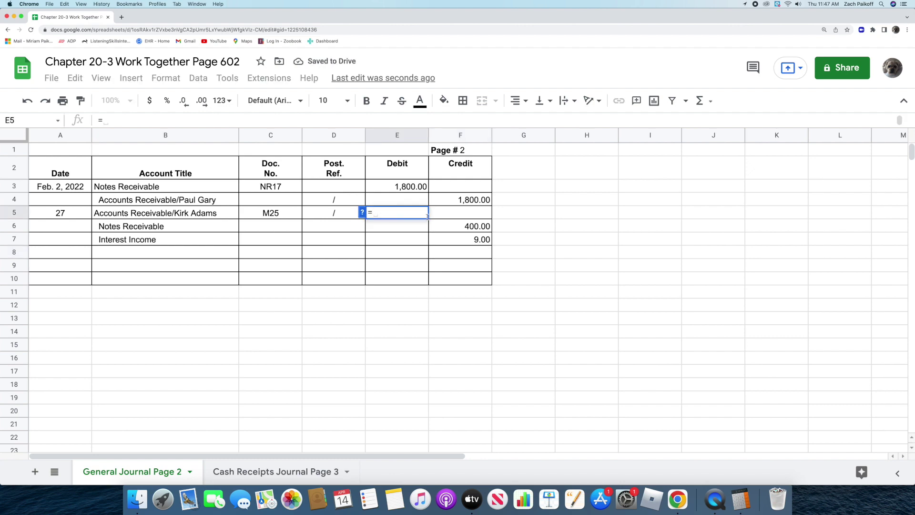
{"action": "left_click", "coordinate": [439, 228]}
{"action": "type", "text": "+"}
{"action": "left_click", "coordinate": [438, 239]}
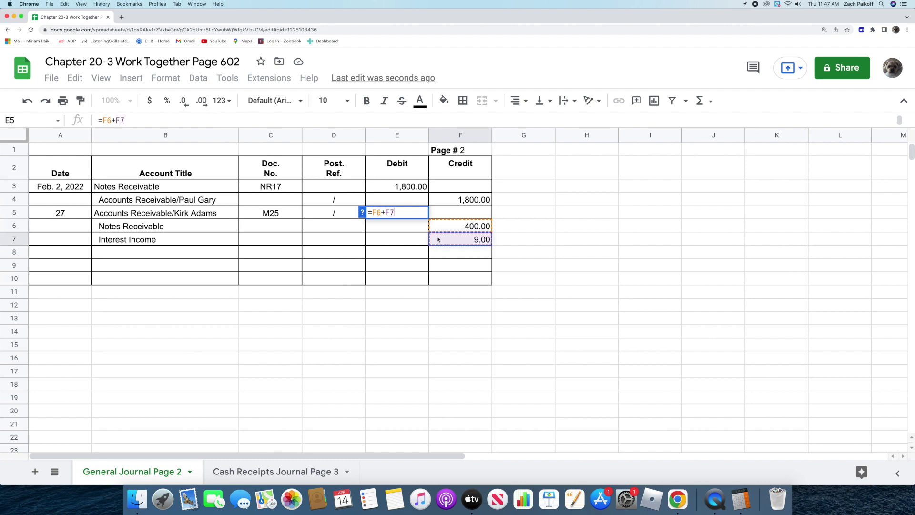
{"action": "key", "text": "Return"}
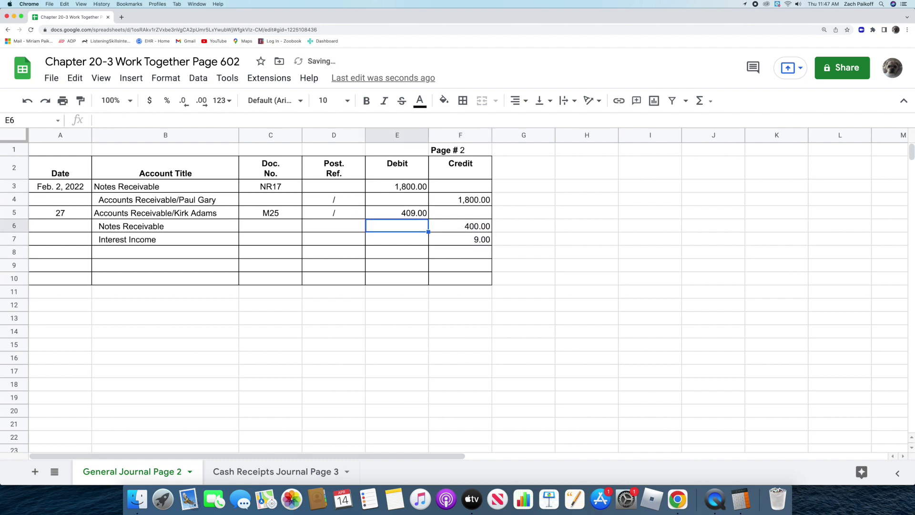
{"action": "left_click", "coordinate": [634, 189]}
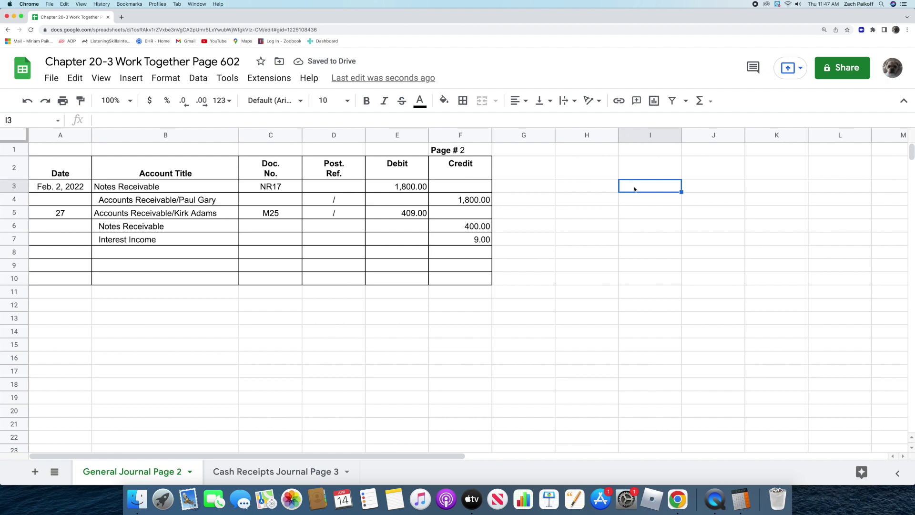